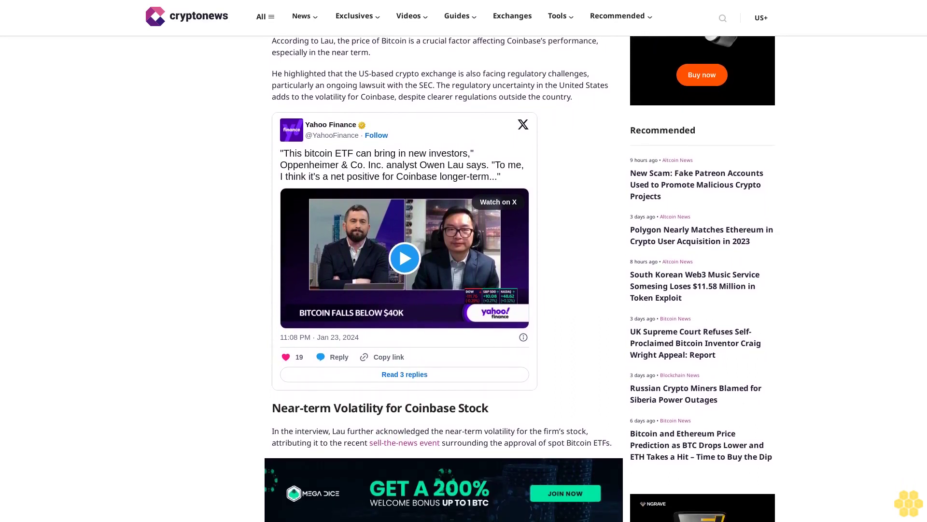
{"action": "scroll", "coordinate": [464, 290], "scroll_direction": "down", "scroll_amount": 1}
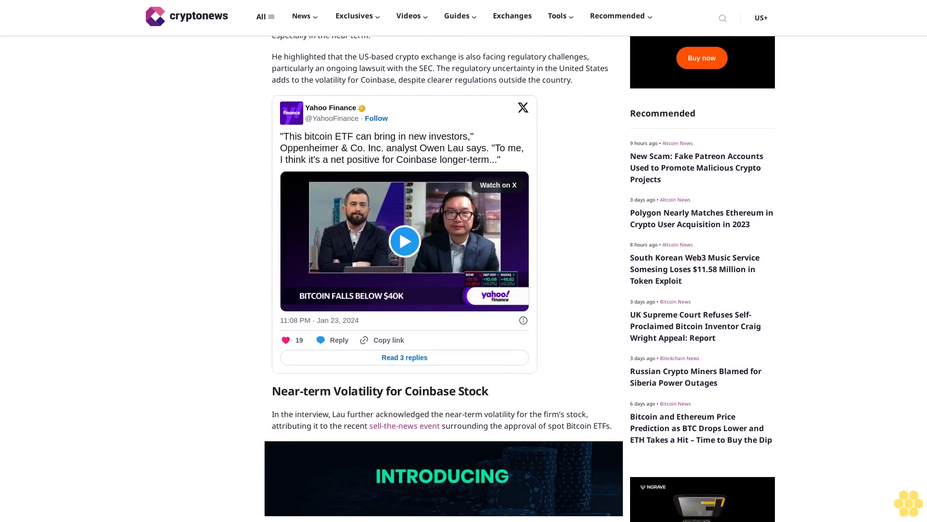
{"action": "scroll", "coordinate": [464, 290], "scroll_direction": "down", "scroll_amount": 1}
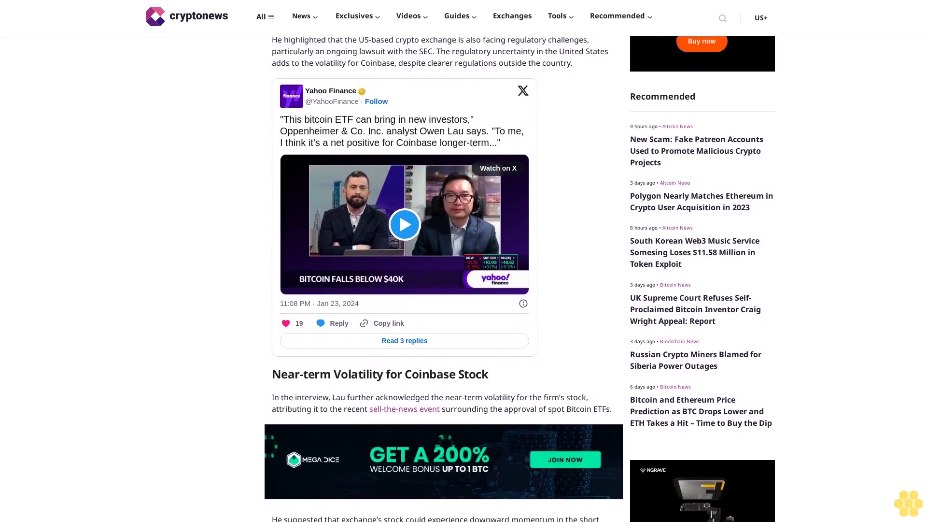
{"action": "scroll", "coordinate": [464, 290], "scroll_direction": "down", "scroll_amount": 1}
{"action": "scroll", "coordinate": [464, 290], "scroll_direction": "down", "scroll_amount": 1}
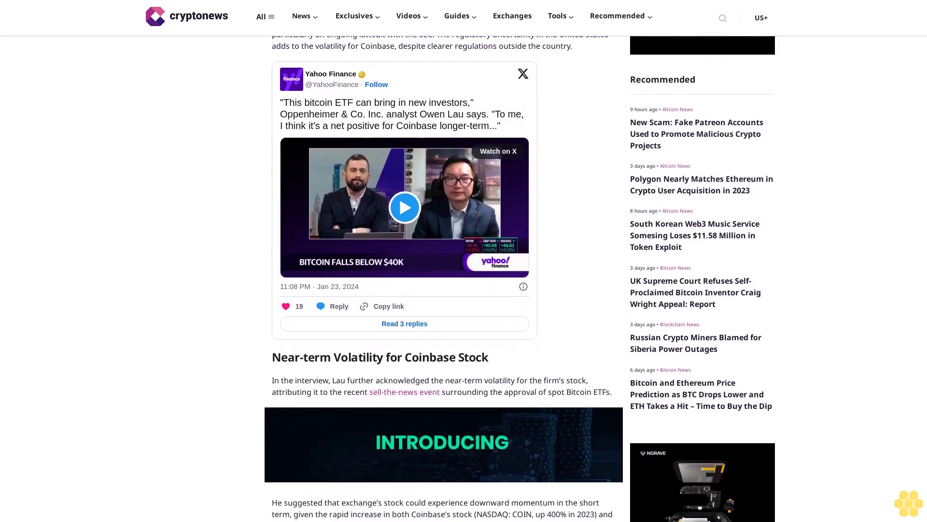
{"action": "scroll", "coordinate": [464, 290], "scroll_direction": "down", "scroll_amount": 1}
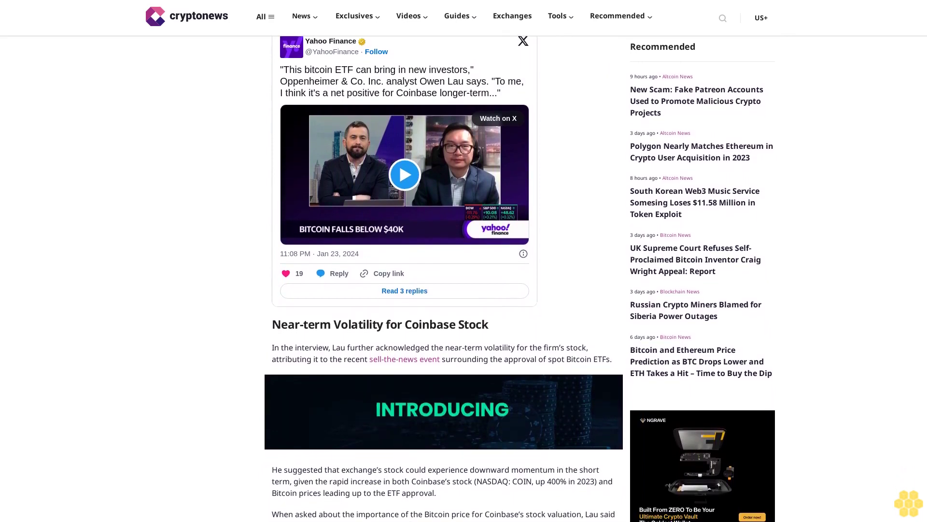
{"action": "scroll", "coordinate": [465, 290], "scroll_direction": "down", "scroll_amount": 1}
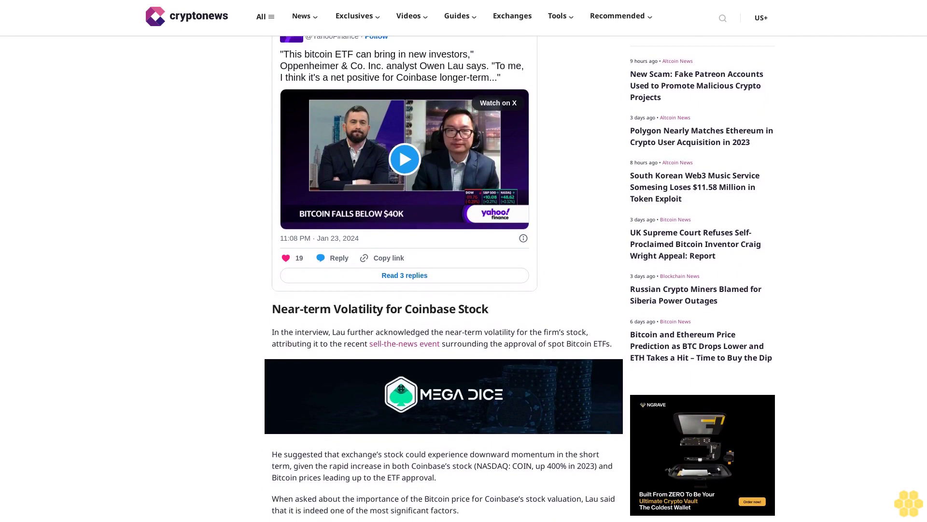
{"action": "scroll", "coordinate": [464, 290], "scroll_direction": "down", "scroll_amount": 1}
{"action": "scroll", "coordinate": [464, 289], "scroll_direction": "down", "scroll_amount": 1}
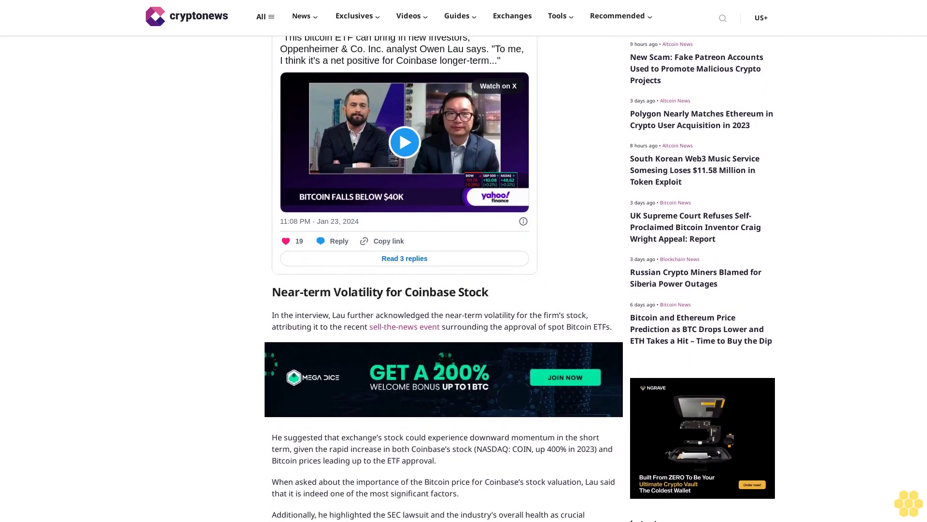
{"action": "scroll", "coordinate": [464, 290], "scroll_direction": "down", "scroll_amount": 1}
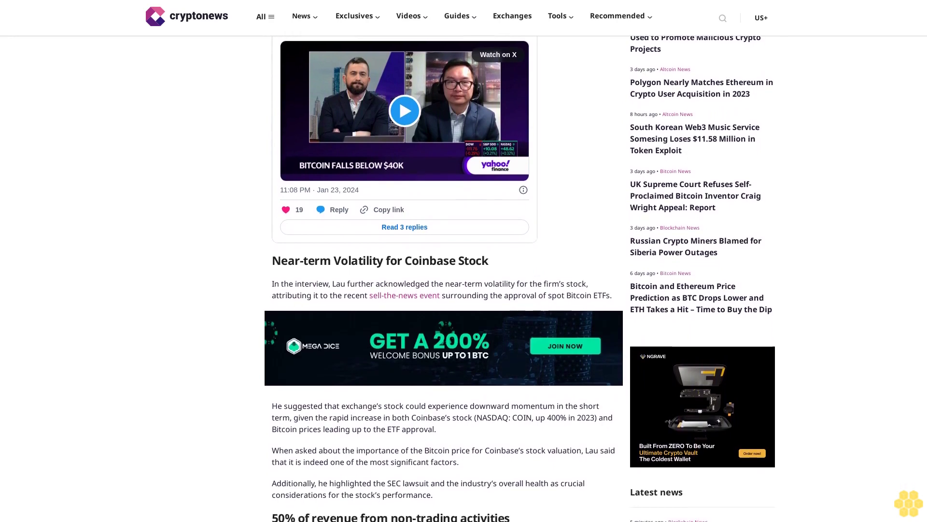
{"action": "scroll", "coordinate": [463, 290], "scroll_direction": "down", "scroll_amount": 1}
{"action": "scroll", "coordinate": [464, 289], "scroll_direction": "down", "scroll_amount": 1}
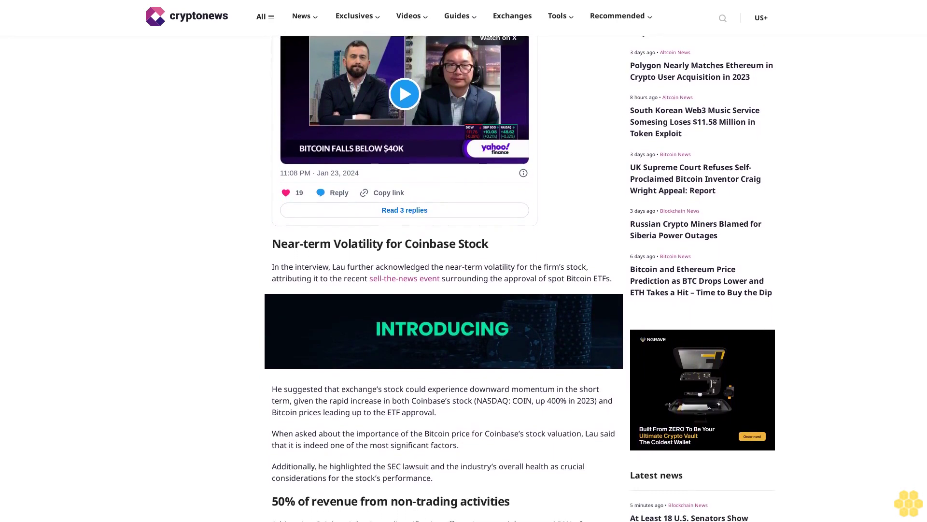
{"action": "scroll", "coordinate": [464, 289], "scroll_direction": "down", "scroll_amount": 1}
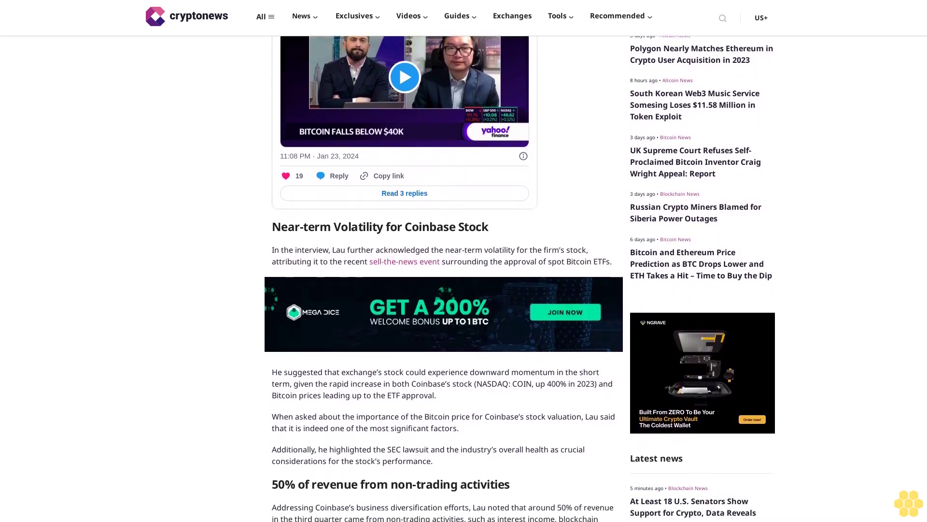
{"action": "scroll", "coordinate": [464, 291], "scroll_direction": "down", "scroll_amount": 1}
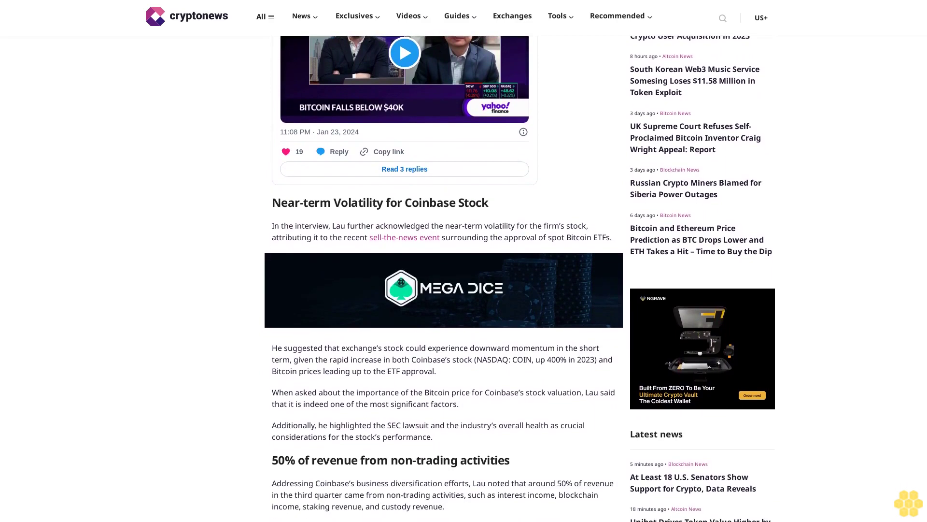
{"action": "scroll", "coordinate": [464, 290], "scroll_direction": "down", "scroll_amount": 1}
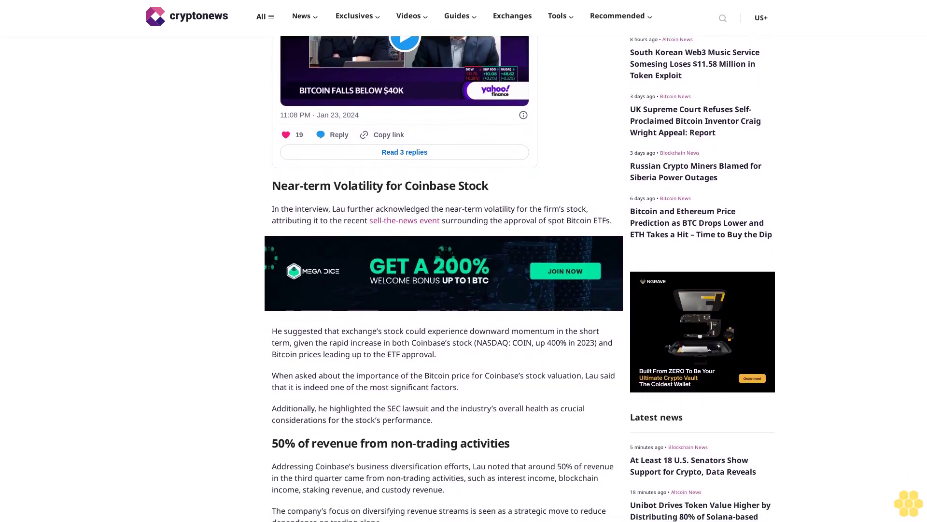
{"action": "scroll", "coordinate": [464, 290], "scroll_direction": "down", "scroll_amount": 1}
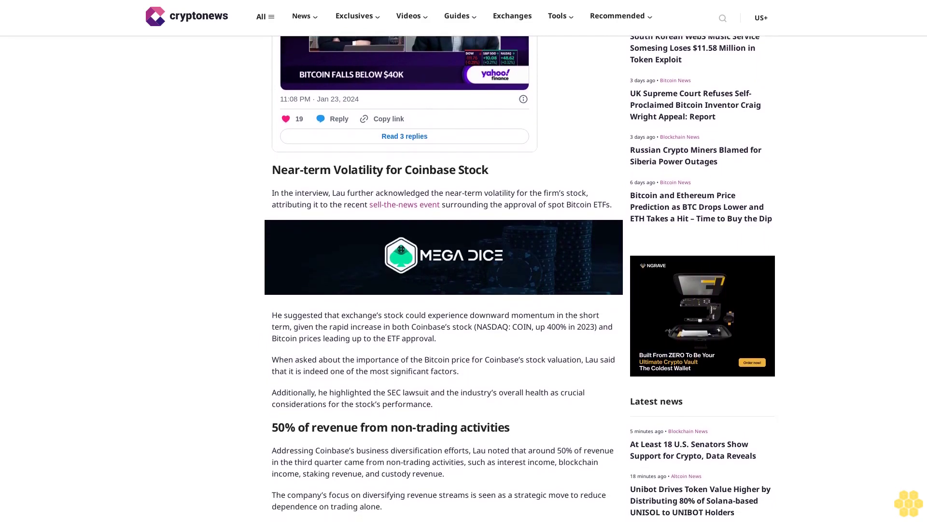
{"action": "scroll", "coordinate": [464, 290], "scroll_direction": "down", "scroll_amount": 1}
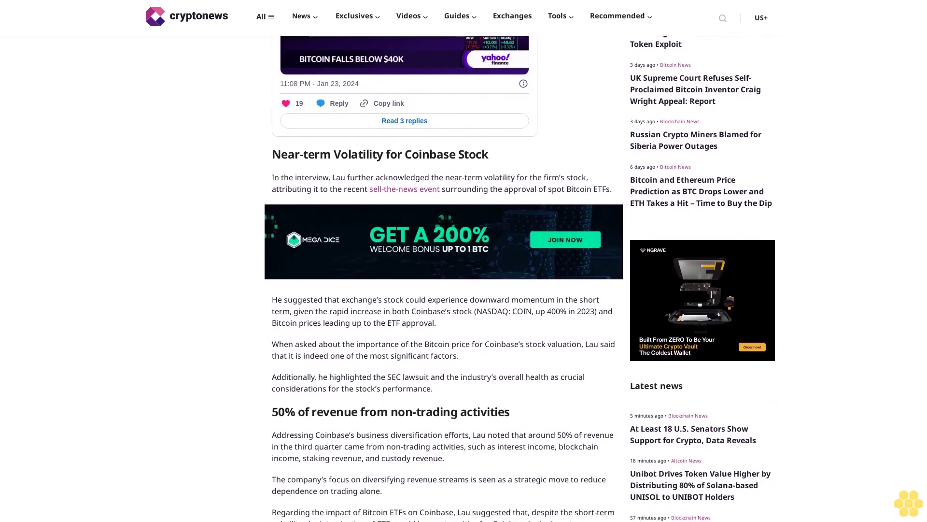
{"action": "scroll", "coordinate": [464, 291], "scroll_direction": "down", "scroll_amount": 1}
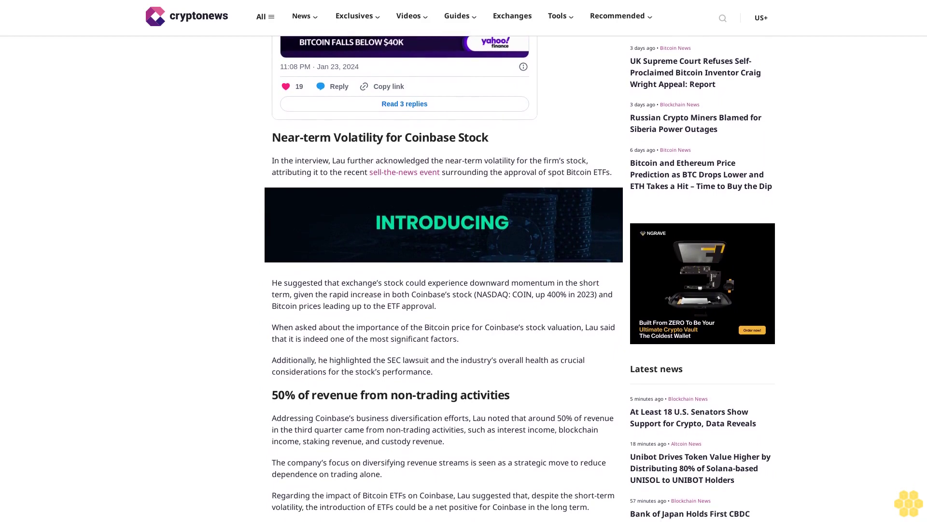
{"action": "scroll", "coordinate": [464, 290], "scroll_direction": "down", "scroll_amount": 1}
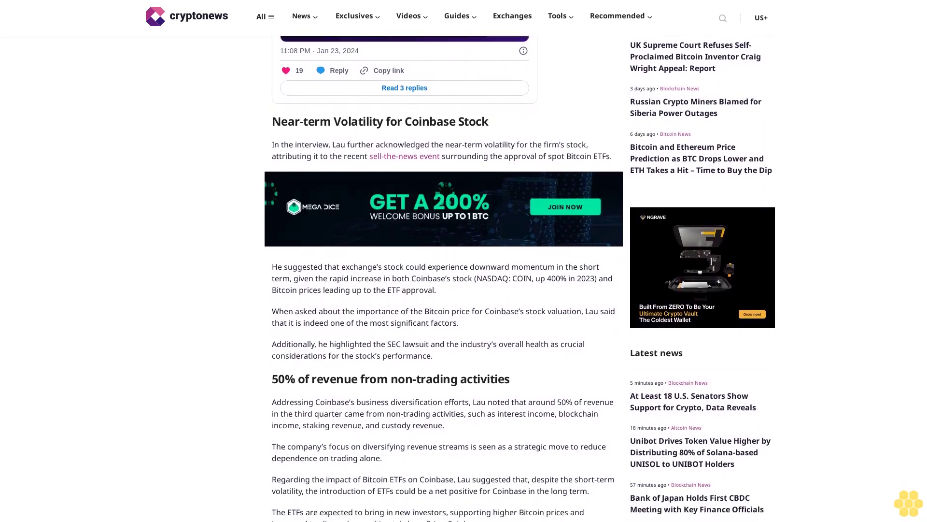
{"action": "scroll", "coordinate": [464, 290], "scroll_direction": "down", "scroll_amount": 1}
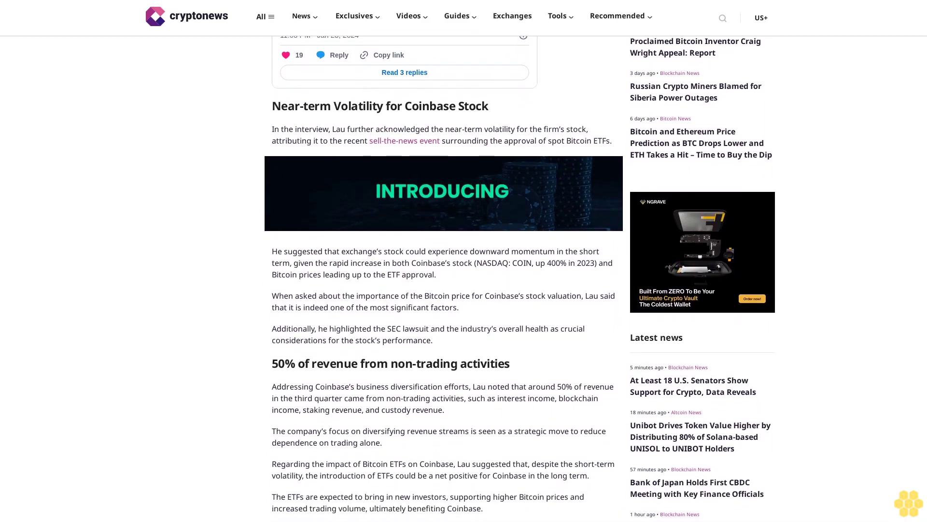
{"action": "scroll", "coordinate": [464, 290], "scroll_direction": "down", "scroll_amount": 1}
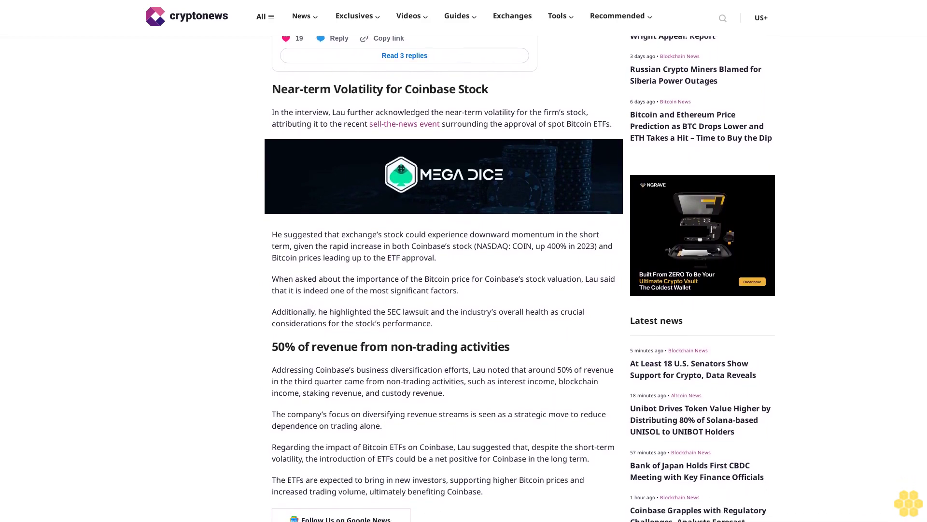
{"action": "scroll", "coordinate": [464, 290], "scroll_direction": "down", "scroll_amount": 1}
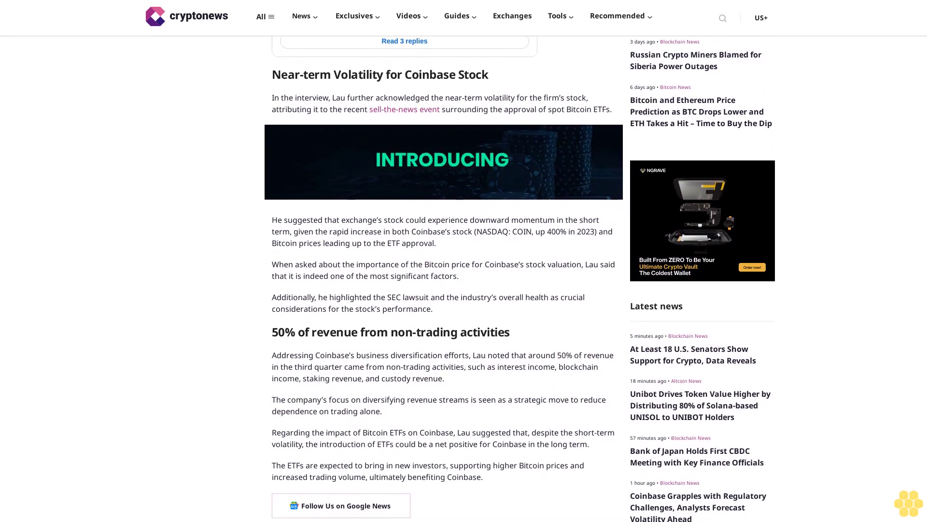
{"action": "scroll", "coordinate": [464, 289], "scroll_direction": "down", "scroll_amount": 1}
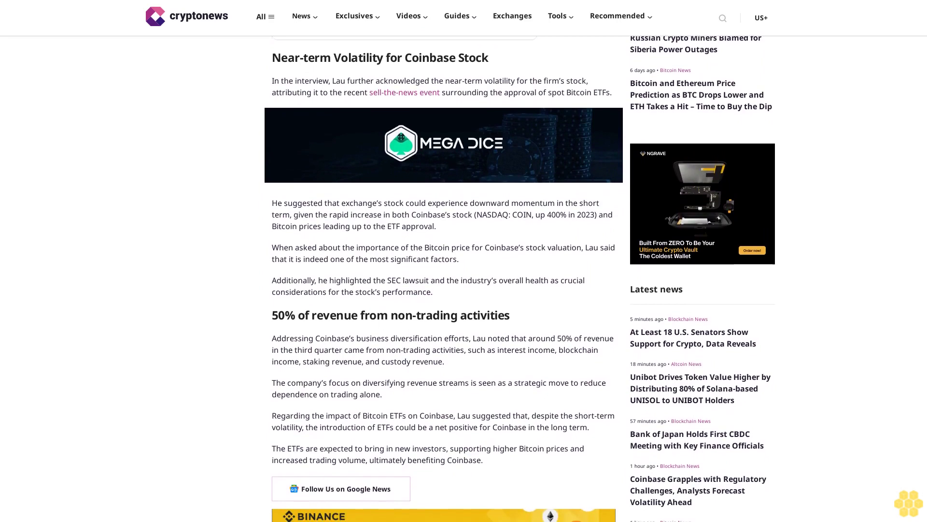
{"action": "scroll", "coordinate": [464, 290], "scroll_direction": "down", "scroll_amount": 1}
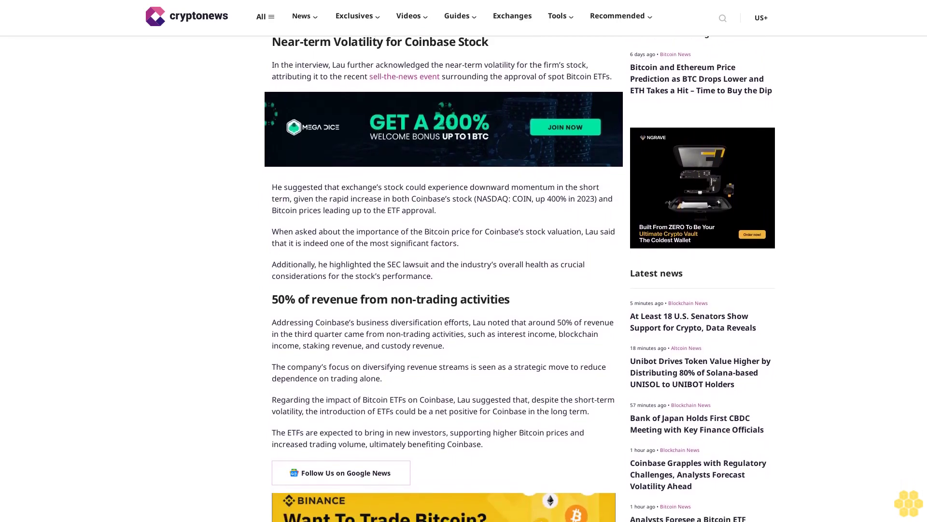
{"action": "scroll", "coordinate": [463, 290], "scroll_direction": "down", "scroll_amount": 1}
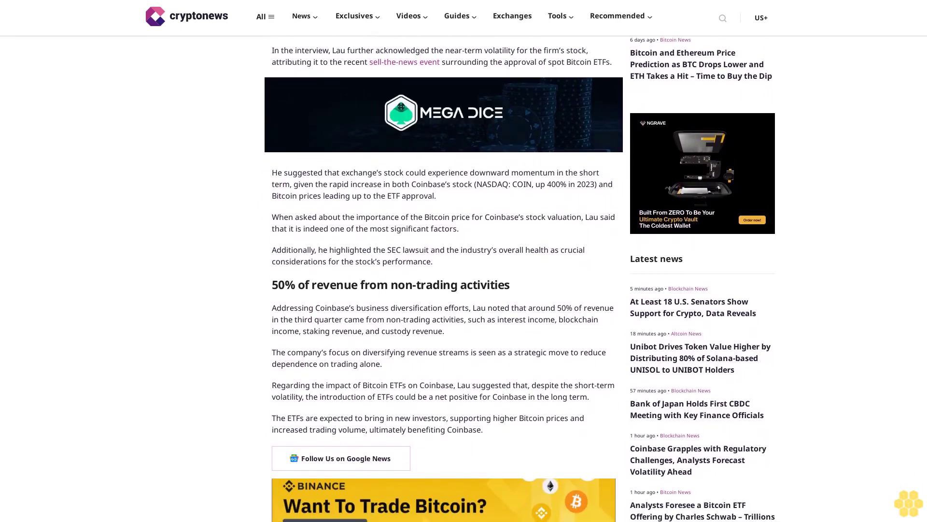
{"action": "scroll", "coordinate": [464, 290], "scroll_direction": "down", "scroll_amount": 1}
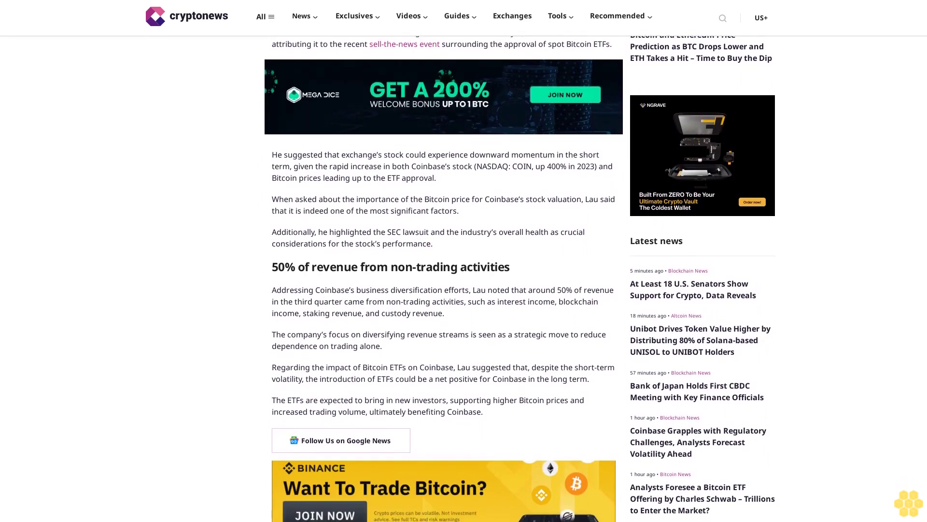
{"action": "scroll", "coordinate": [464, 290], "scroll_direction": "down", "scroll_amount": 1}
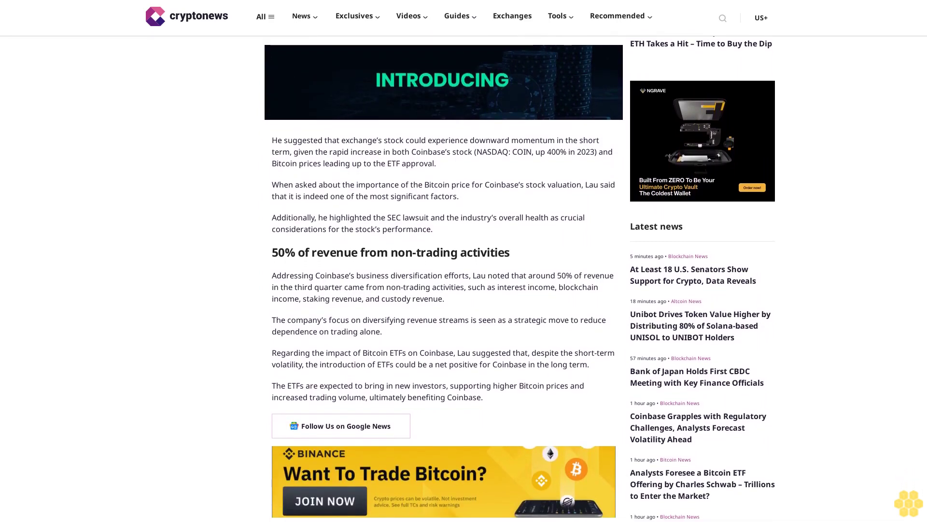
{"action": "scroll", "coordinate": [464, 291], "scroll_direction": "down", "scroll_amount": 1}
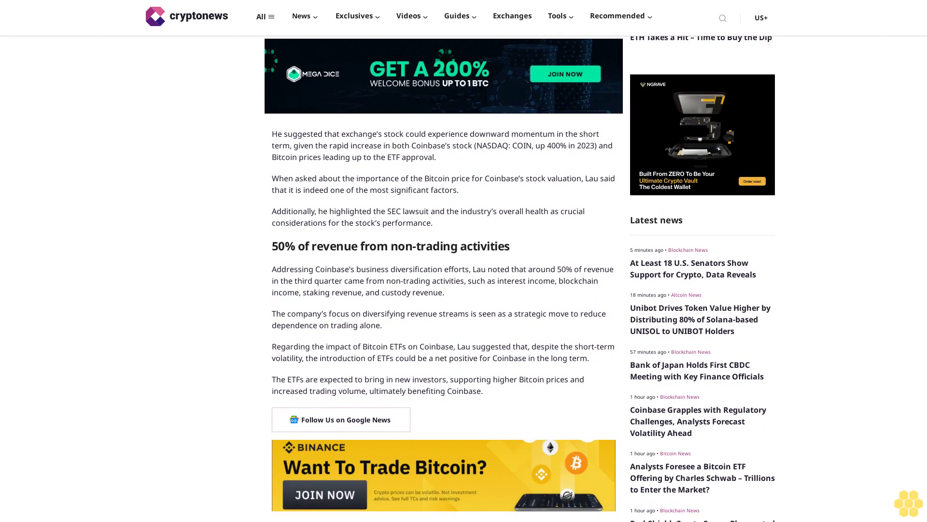